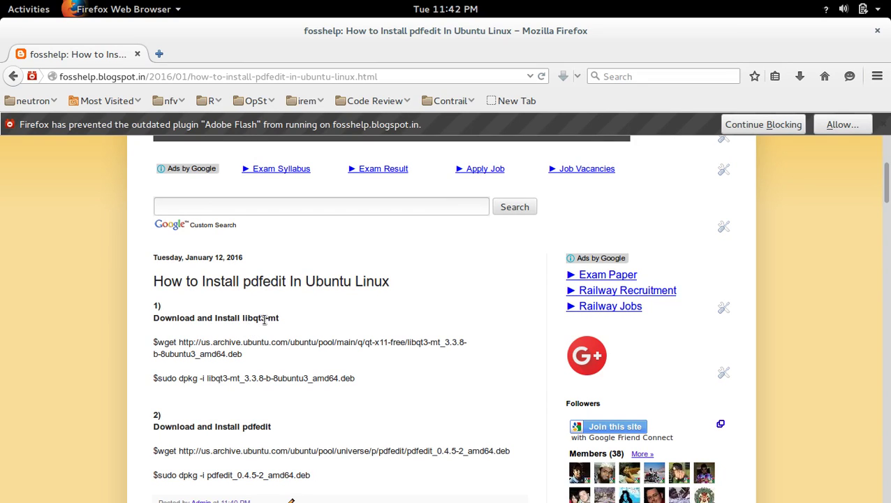
# Copy the wget command for libqt3-mt_3.3.8-b-8ubuntu3_amd64.deb, without the dollar sign, from section 1 of the blog post
pyautogui.moveTo(277, 319); pyautogui.dragTo(244, 319)
pyautogui.scroll(-1, 324, 425)
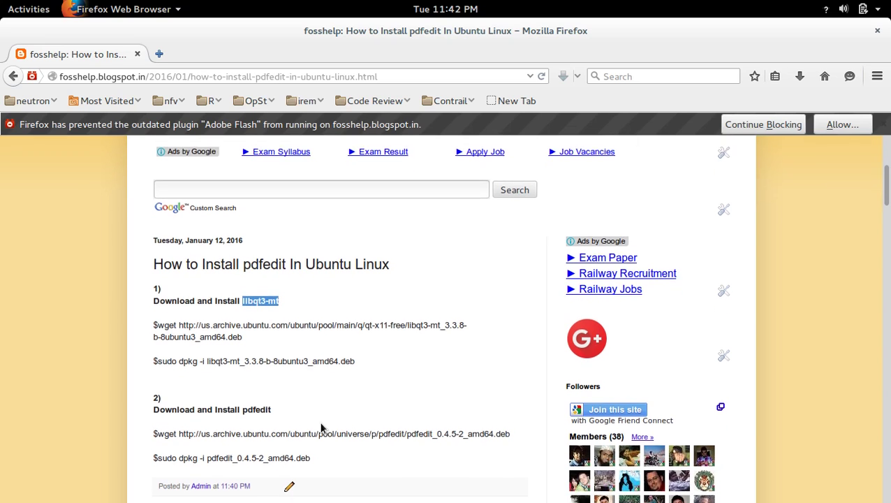
pyautogui.doubleClick(260, 391)
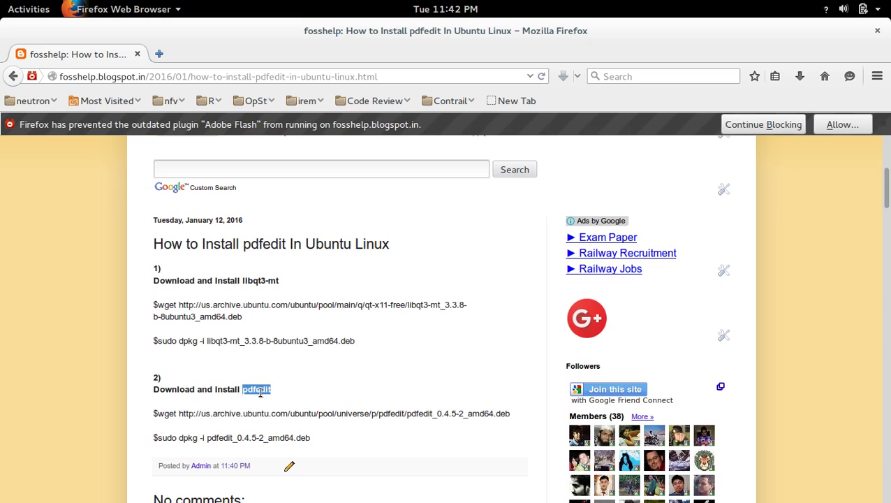
pyautogui.click(344, 363)
pyautogui.moveTo(243, 318); pyautogui.dragTo(225, 317)
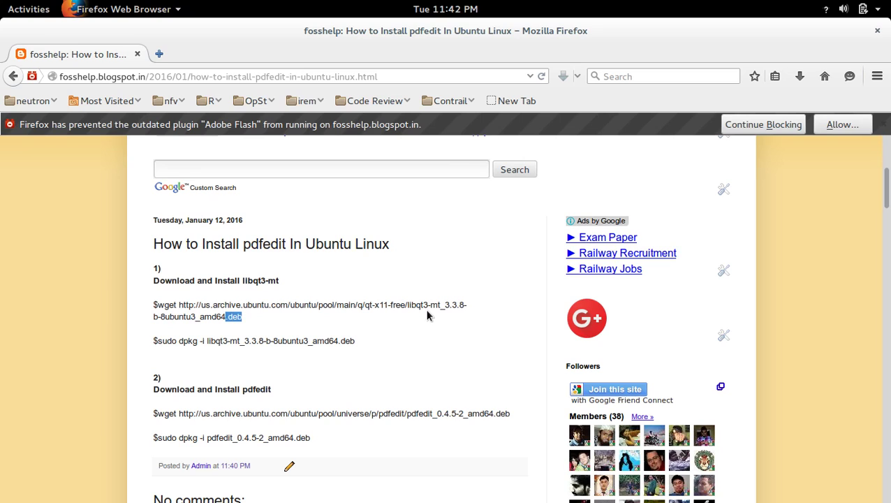
pyautogui.moveTo(246, 318); pyautogui.dragTo(160, 305)
pyautogui.hotkey('ctrl', 'c')
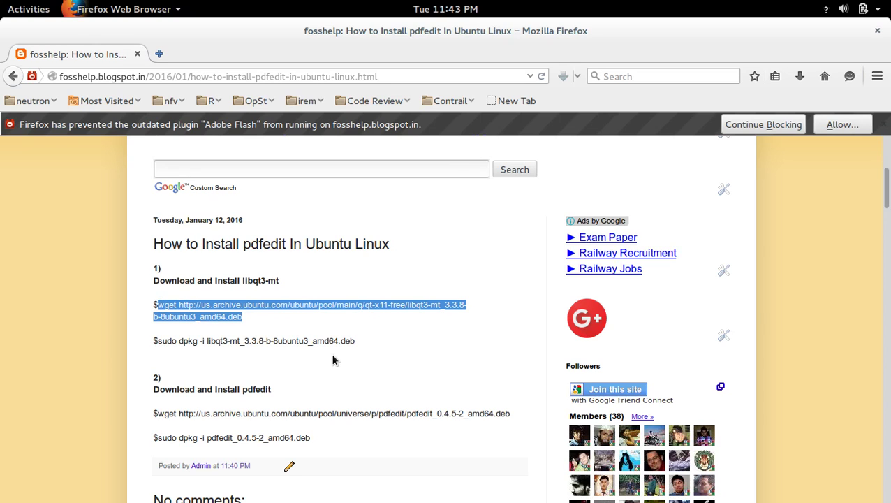
# Switch to the Terminal and run the copied wget command to download the libqt3-mt package into ~/Downloads/test11
pyautogui.press('super')
pyautogui.click(288, 218)
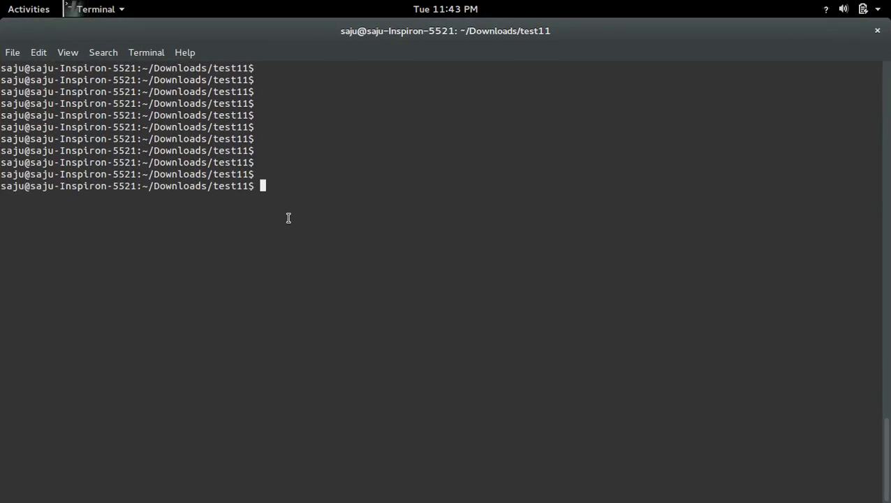
pyautogui.middleClick(288, 218)
pyautogui.press('Return')
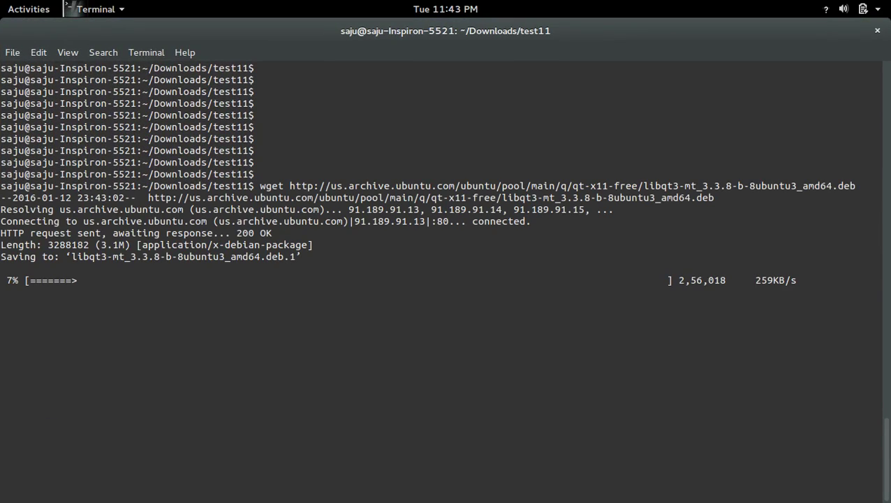
# Return to the blog post in Firefox and select the wget command for pdfedit_0.4.5-2_amd64.deb in section 2
pyautogui.press('super')
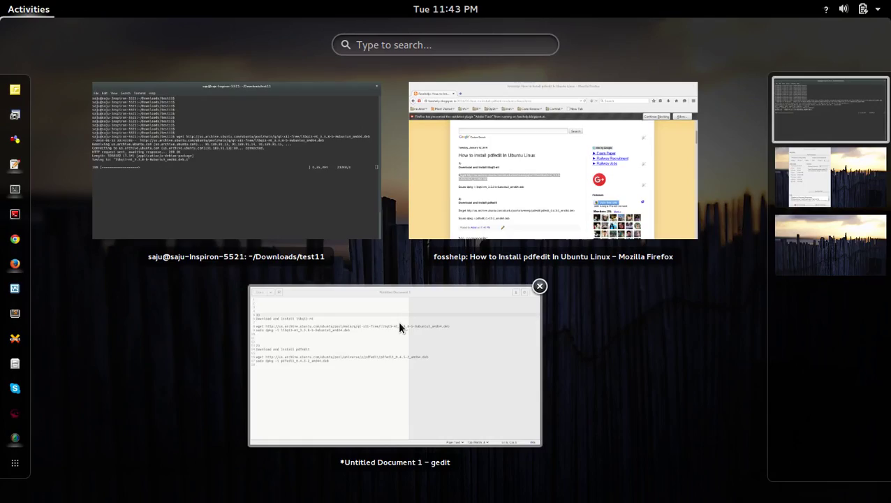
pyautogui.click(399, 323)
pyautogui.press('super')
pyautogui.click(521, 212)
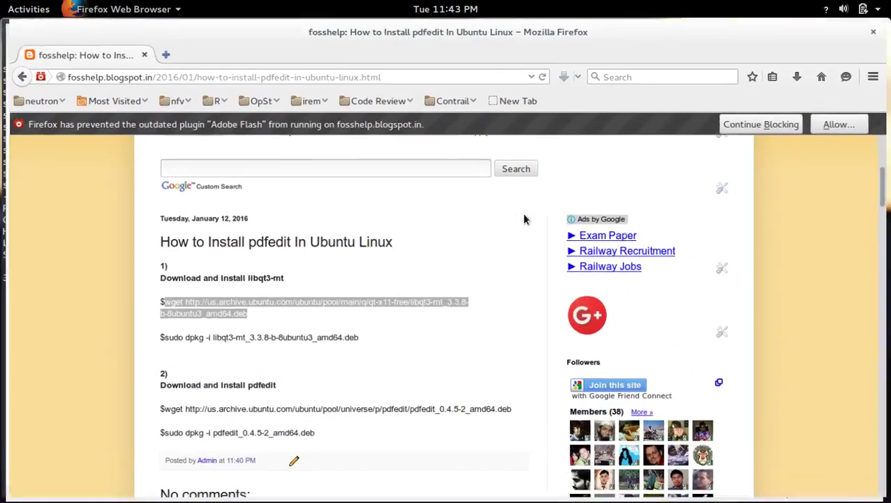
pyautogui.scroll(-5, 302, 261)
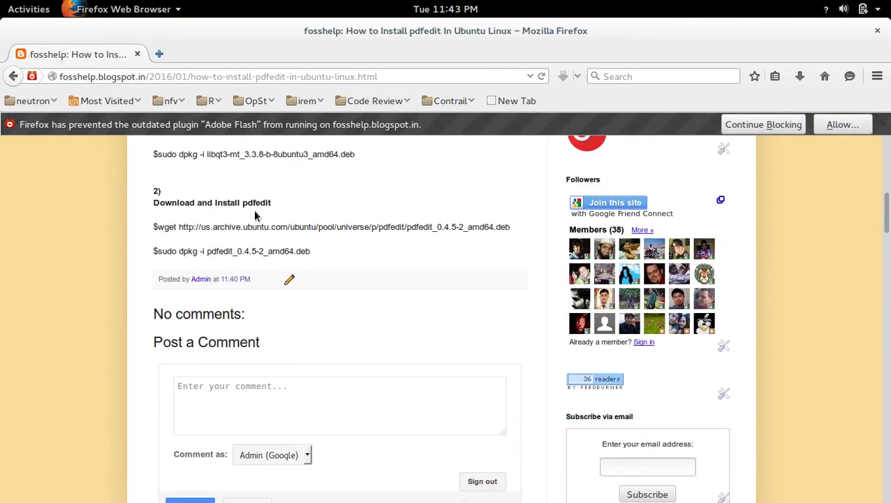
pyautogui.doubleClick(258, 202)
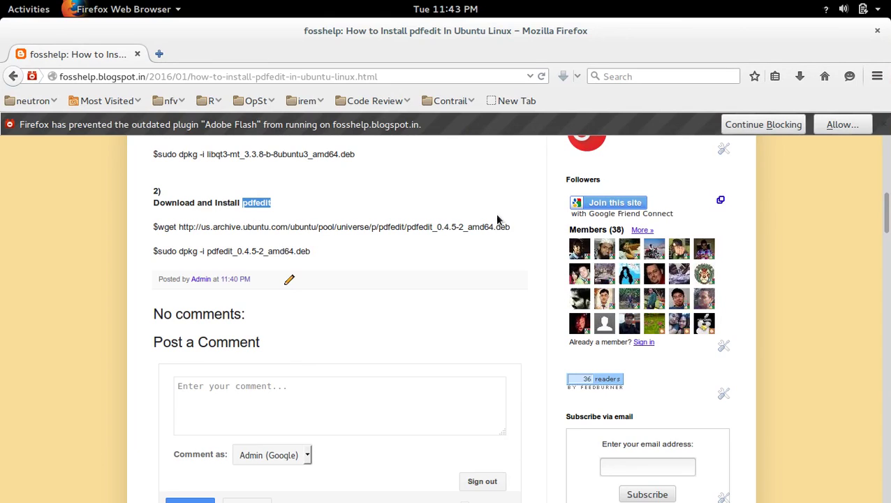
pyautogui.moveTo(512, 228); pyautogui.dragTo(162, 229)
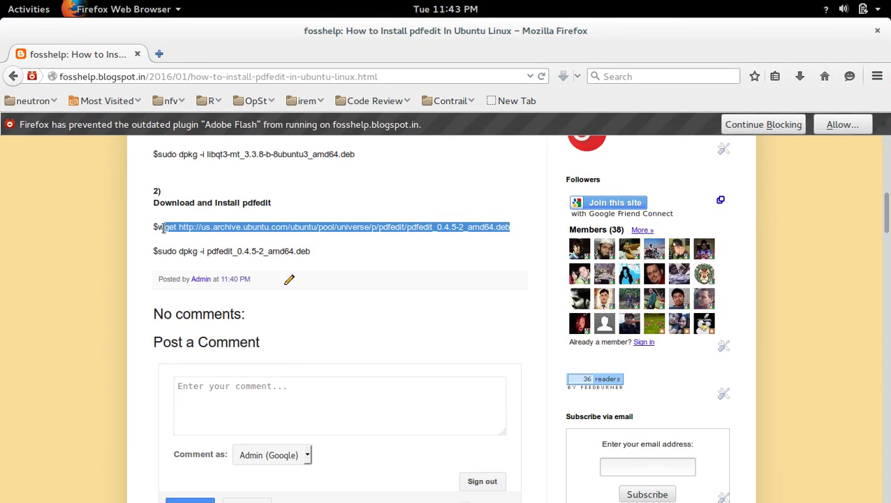
# Switch to the Terminal and run the wget command to download pdfedit_0.4.5-2_amd64.deb from us.archive.ubuntu.com
pyautogui.press('super')
pyautogui.click(306, 219)
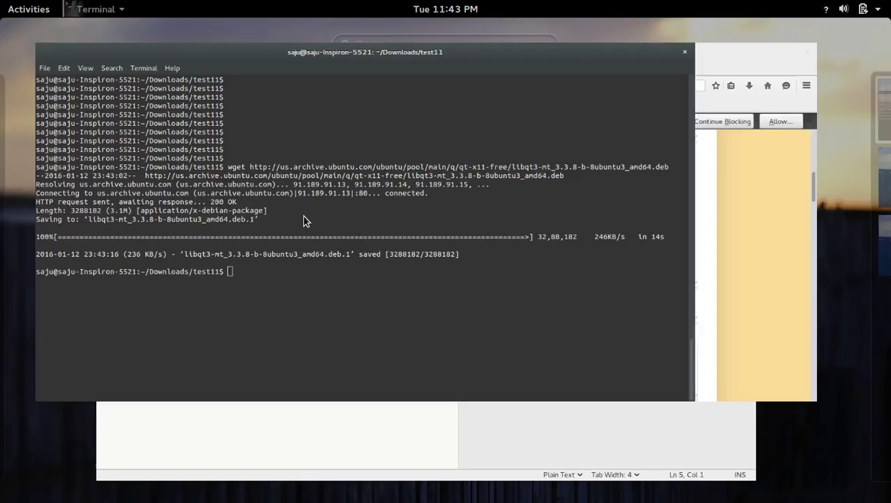
pyautogui.press('Return')
pyautogui.press('Return')
pyautogui.press('Return')
pyautogui.write('wget http://us.archive.ubuntu.com/ubuntu/pool/universe/p/pdfedit/pdfedit_0.4.5-2_amd64.deb')
pyautogui.press('Return')
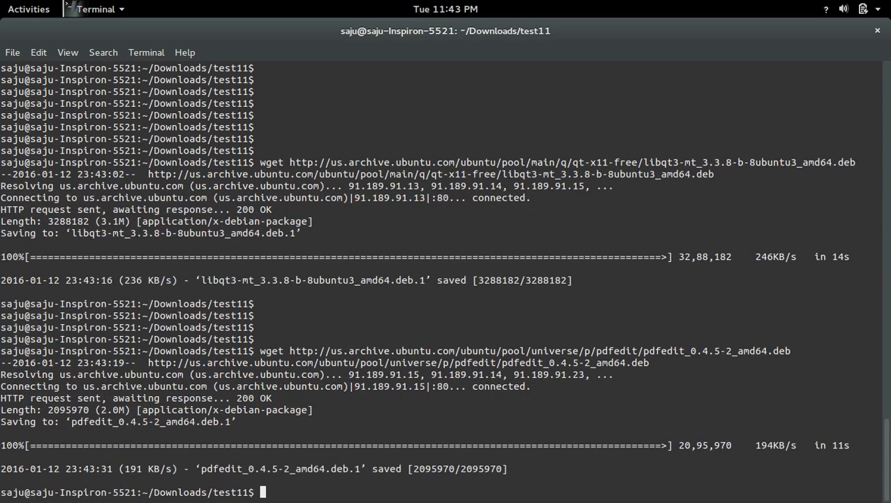
# List the files in the test11 folder with ls and check the libqt3-mt and pdfedit packages
pyautogui.press('Return')
pyautogui.press('Return')
pyautogui.press('Return')
pyautogui.press('Return')
pyautogui.press('Return')
pyautogui.press('Return')
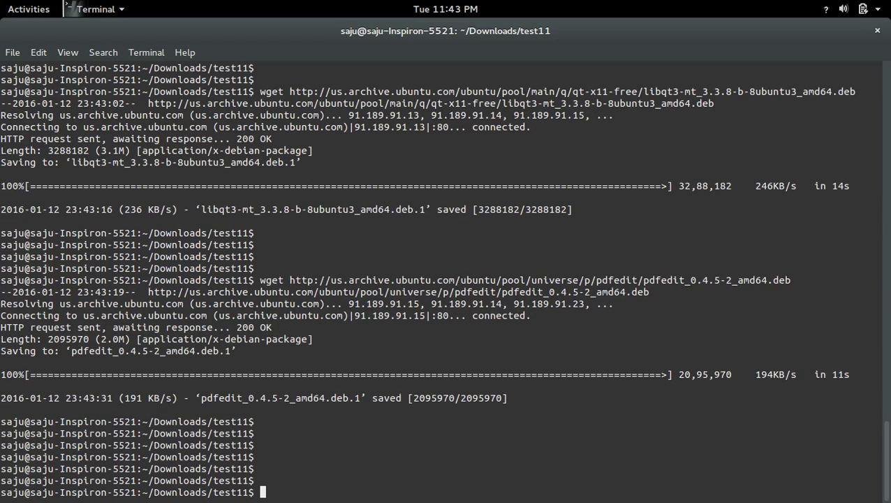
pyautogui.write('ls')
pyautogui.press('Return')
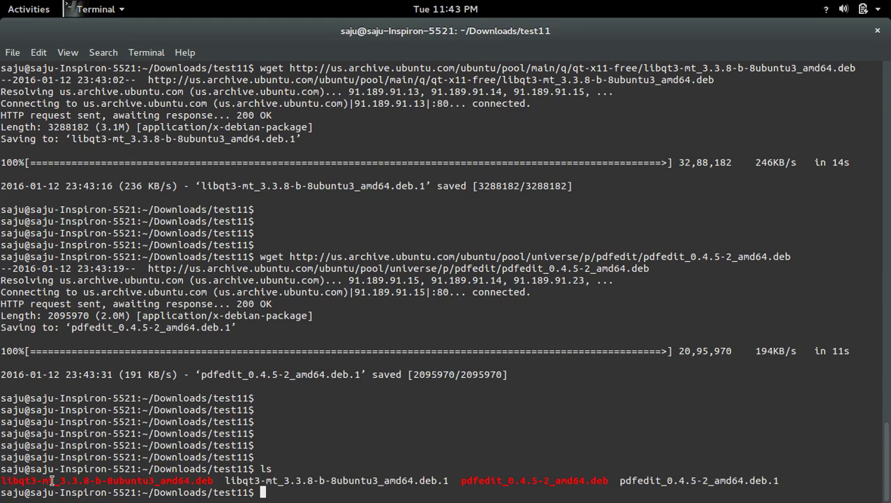
pyautogui.moveTo(51, 480); pyautogui.dragTo(2, 482)
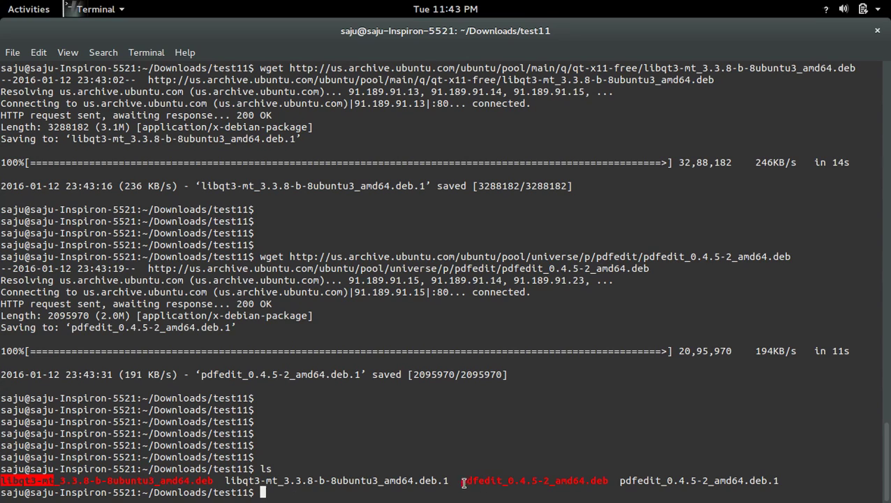
pyautogui.moveTo(461, 480); pyautogui.dragTo(504, 474)
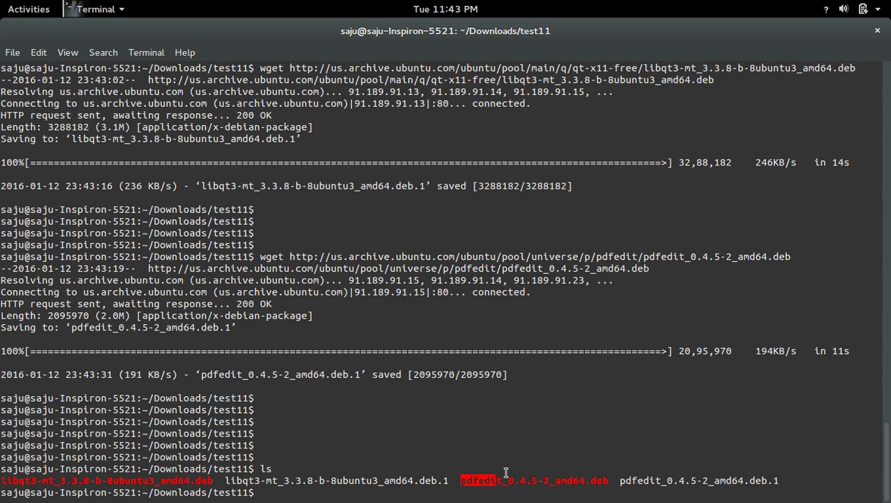
# Install the libqt3-mt package by running sudo dpkg -i libqt3-mt_3.3.8-b-8ubuntu3_amd64.deb
pyautogui.doubleClick(171, 480)
pyautogui.rightClick(172, 480)
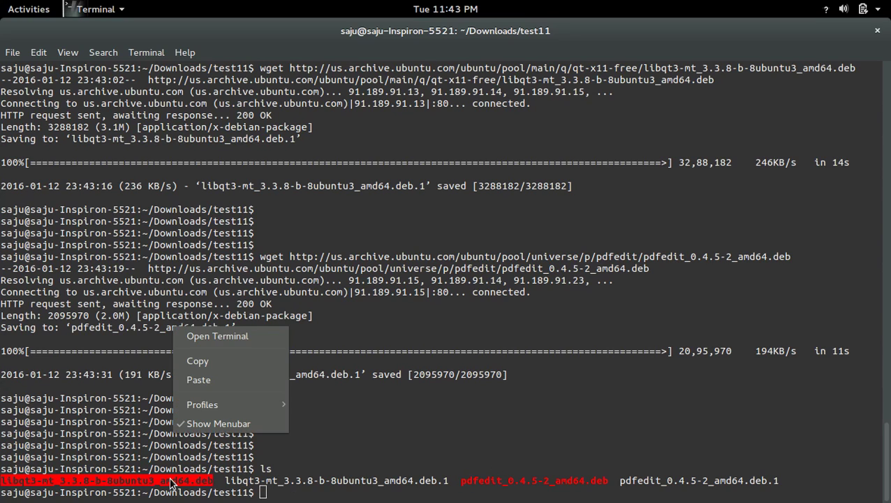
pyautogui.click(240, 368)
pyautogui.press('Return')
pyautogui.press('Return')
pyautogui.press('Return')
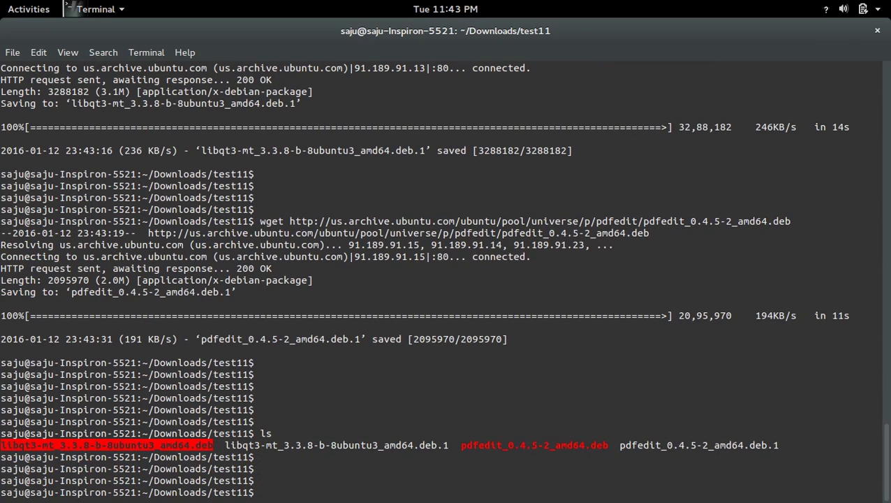
pyautogui.write('sudo dpkg -i lib')
pyautogui.press('Tab')
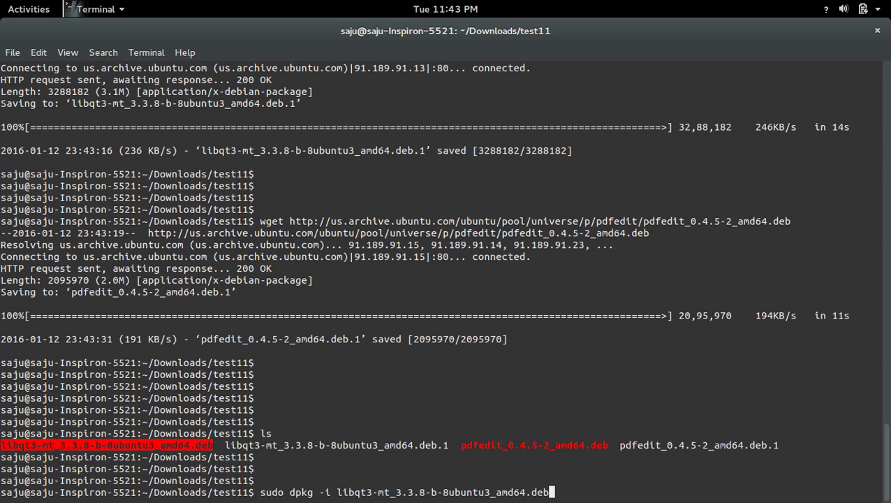
pyautogui.press('Return')
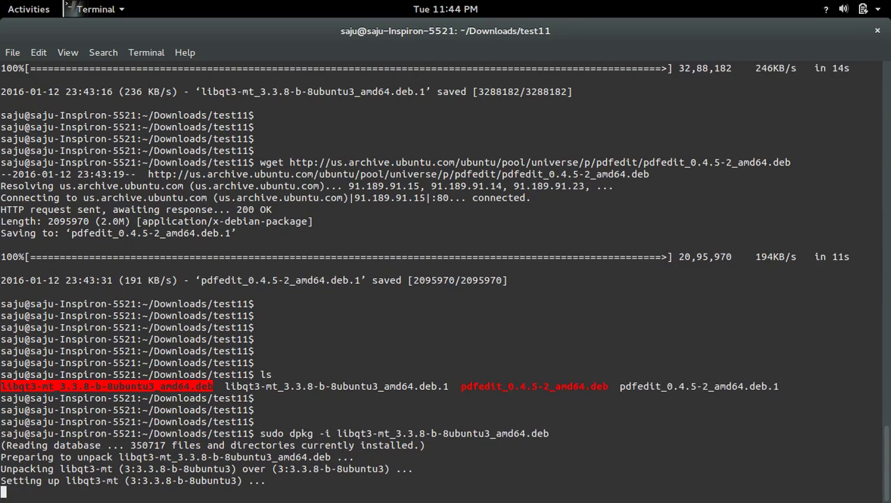
pyautogui.press('Return')
pyautogui.press('Return')
pyautogui.press('Return')
pyautogui.press('Return')
pyautogui.press('Return')
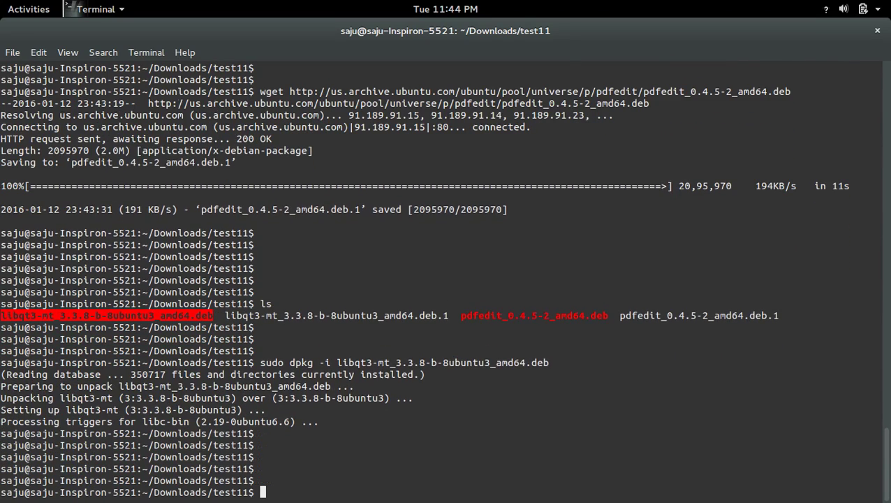
# Copy the file name pdfedit_0.4.5-2_amd64.deb from the directory listing and add a few blank prompt lines
pyautogui.moveTo(338, 362); pyautogui.dragTo(391, 363)
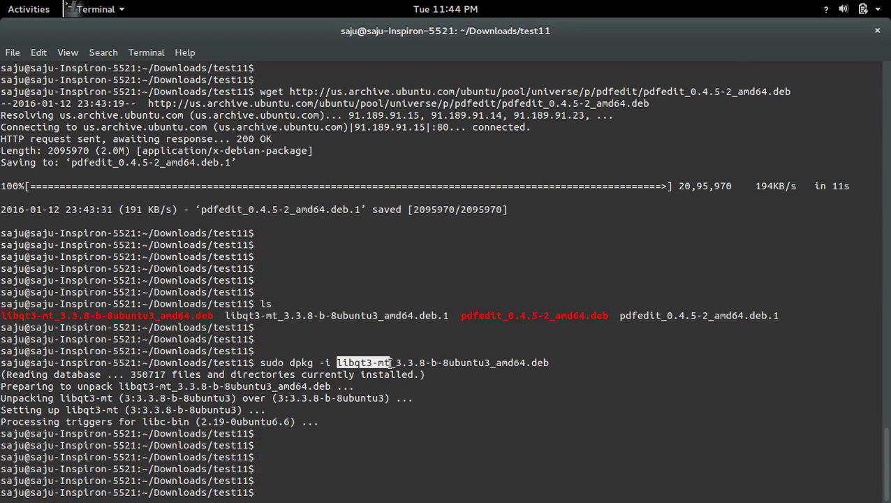
pyautogui.doubleClick(495, 319)
pyautogui.rightClick(495, 320)
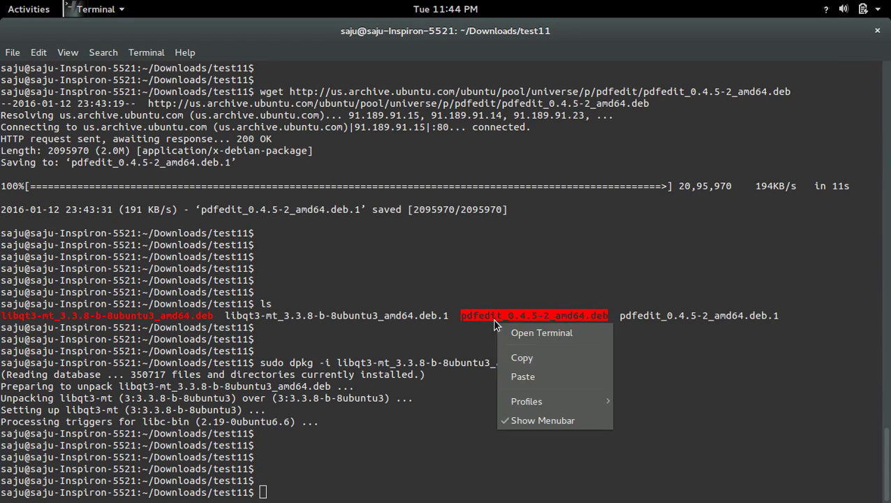
pyautogui.click(540, 365)
pyautogui.press('Return')
pyautogui.press('Return')
pyautogui.press('Return')
pyautogui.press('Return')
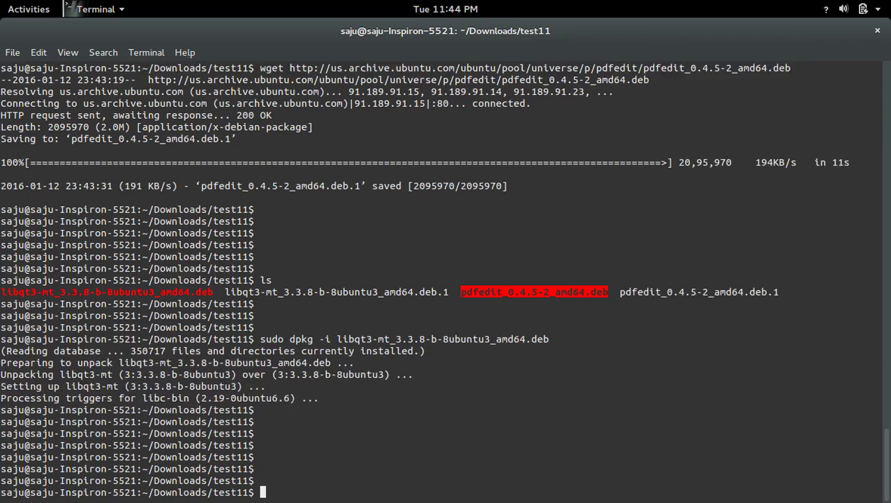
# Install the pdfedit package by running sudo dpkg -i pdfedit_0.4.5-2_amd64.deb, using the copied file name
pyautogui.write('sudo ')
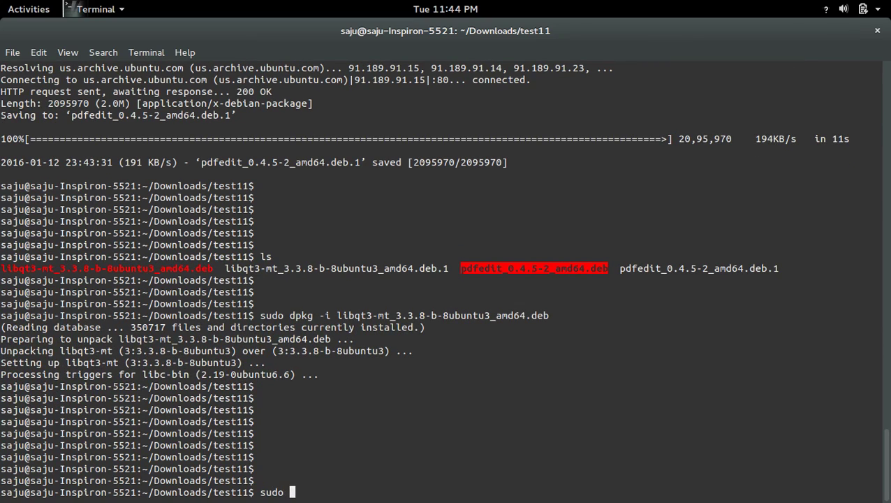
pyautogui.write('dpkg -i')
pyautogui.hotkey('ctrl', 'shift', 'v')
pyautogui.press('Return')
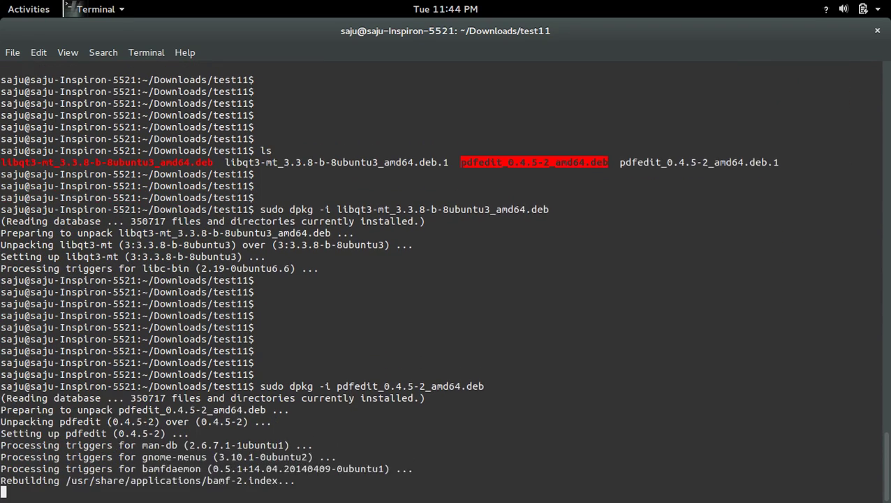
pyautogui.press('Return')
pyautogui.press('Return')
pyautogui.press('Return')
pyautogui.press('Return')
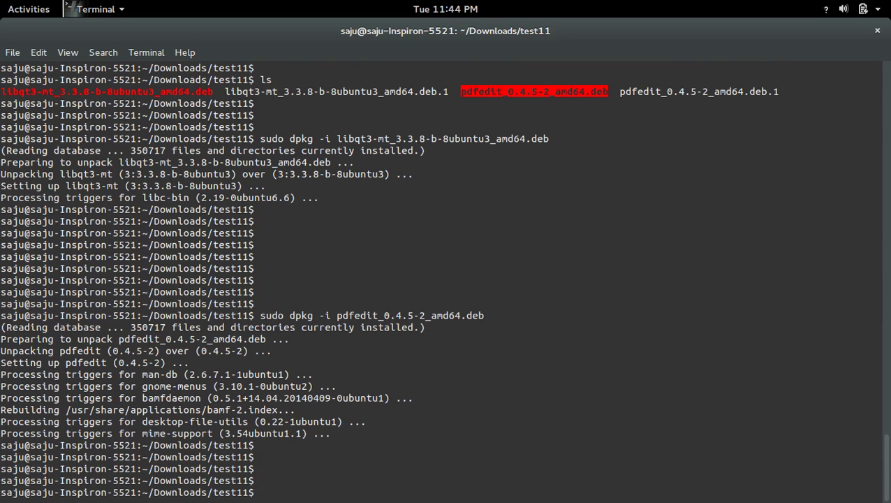
# Search the desktop's applications for "pdf" and launch PDF Editor
pyautogui.press('super')
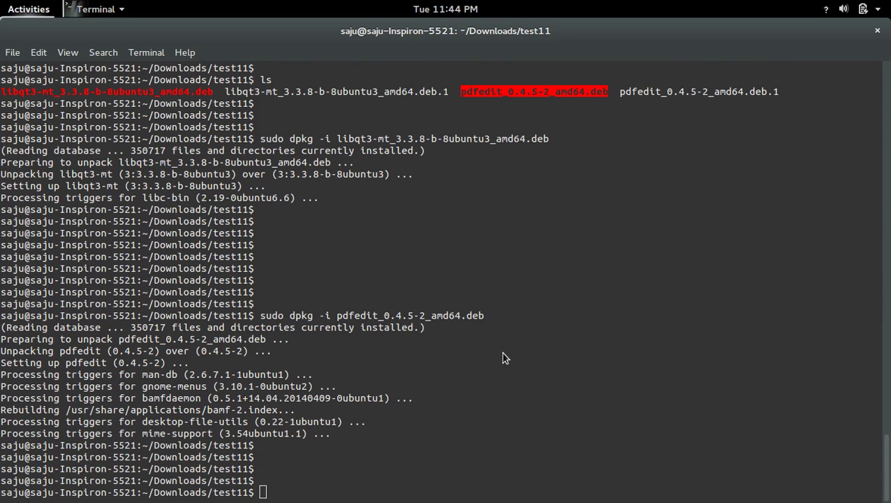
pyautogui.click(382, 47)
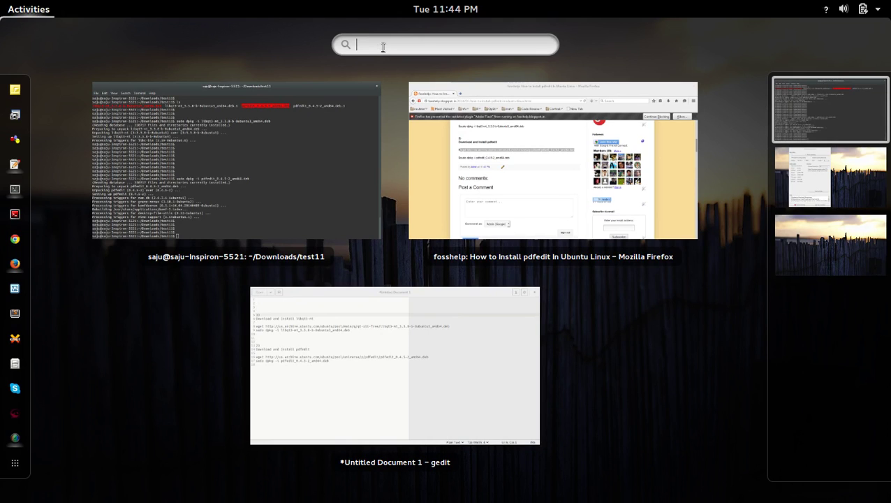
pyautogui.write('pdf')
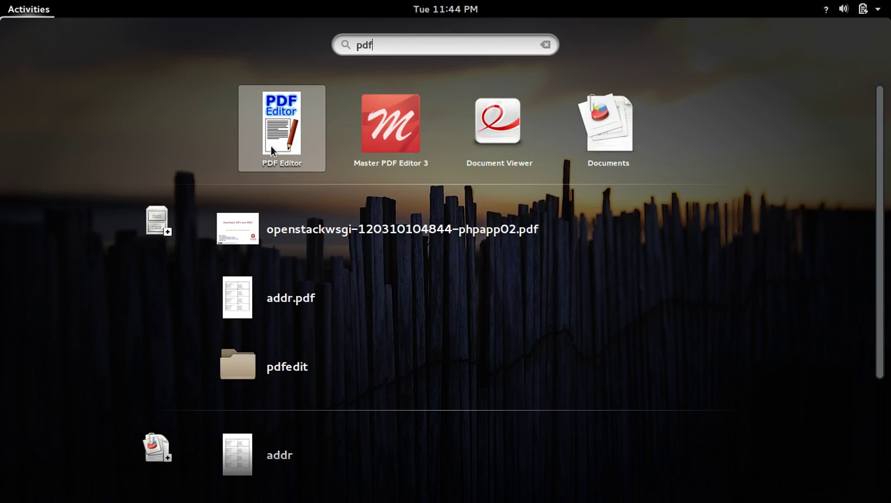
pyautogui.click(270, 144)
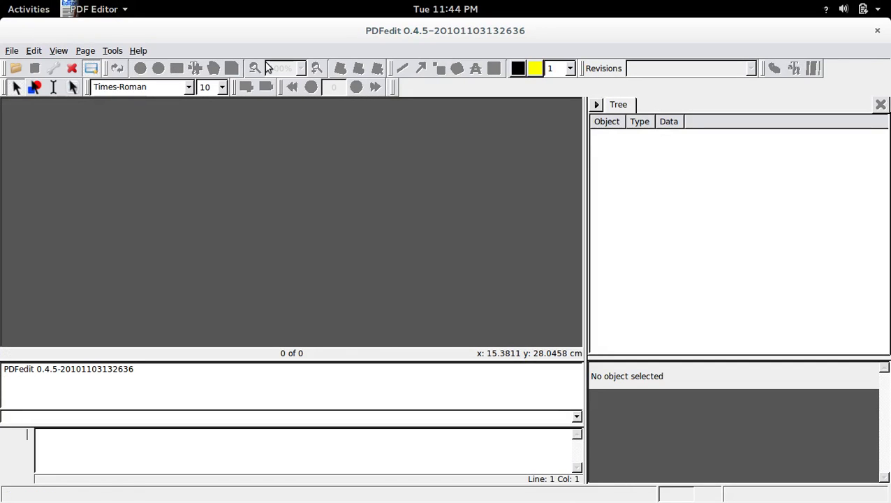
# View the program's About information to check its version, and close the dialog
pyautogui.click(138, 51)
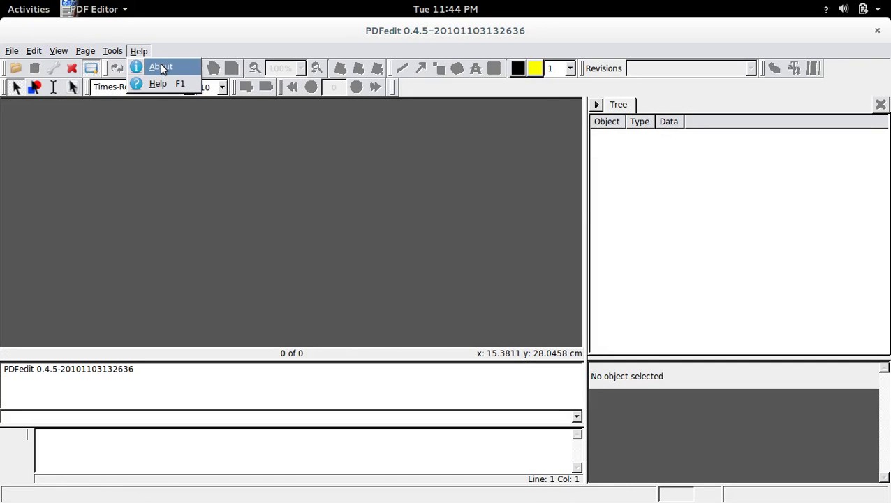
pyautogui.click(162, 68)
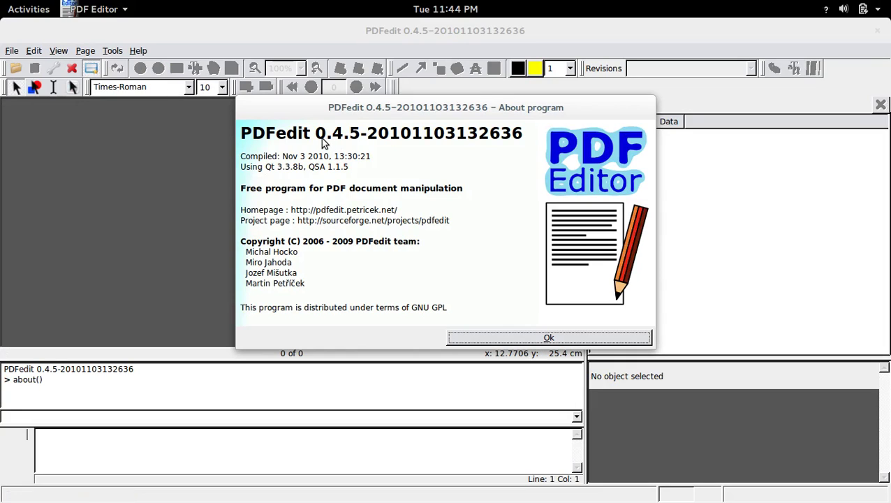
pyautogui.click(488, 338)
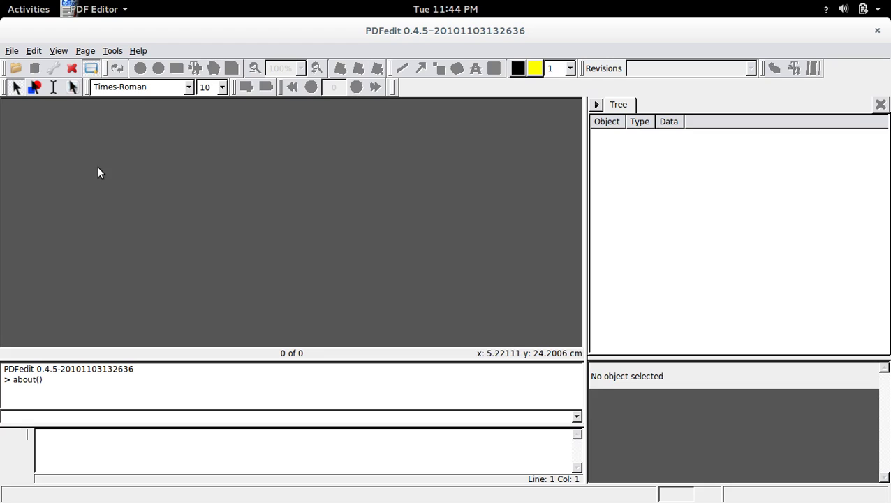
pyautogui.click(13, 51)
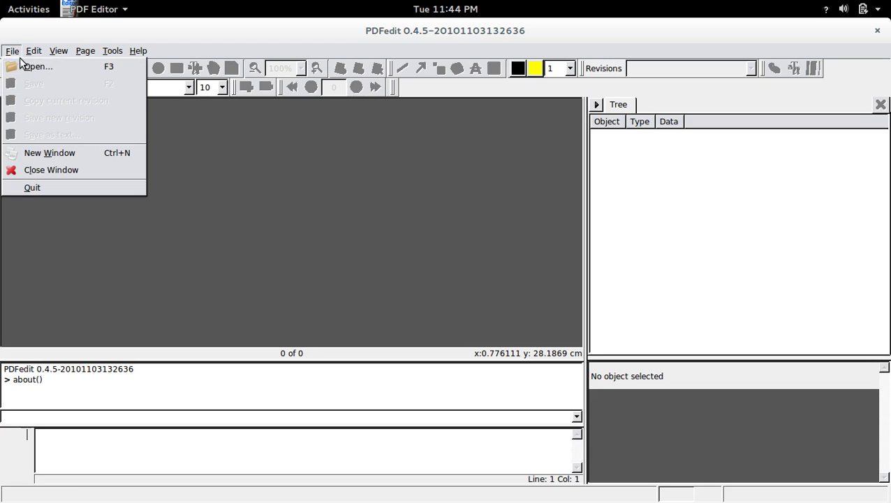
pyautogui.click(35, 67)
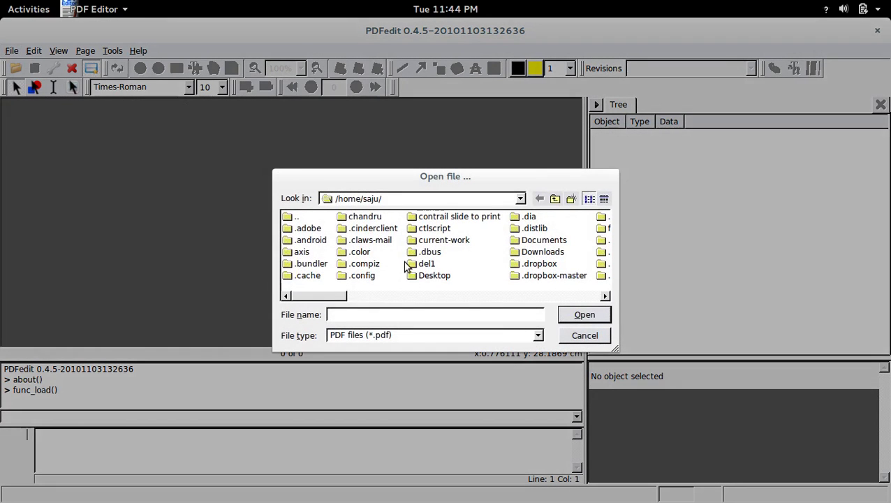
pyautogui.click(605, 296)
pyautogui.moveTo(320, 295); pyautogui.dragTo(576, 312)
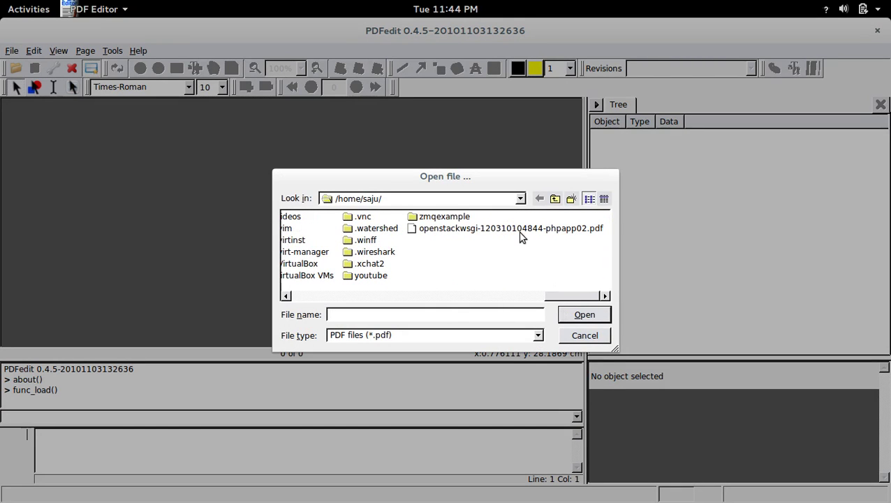
pyautogui.doubleClick(521, 232)
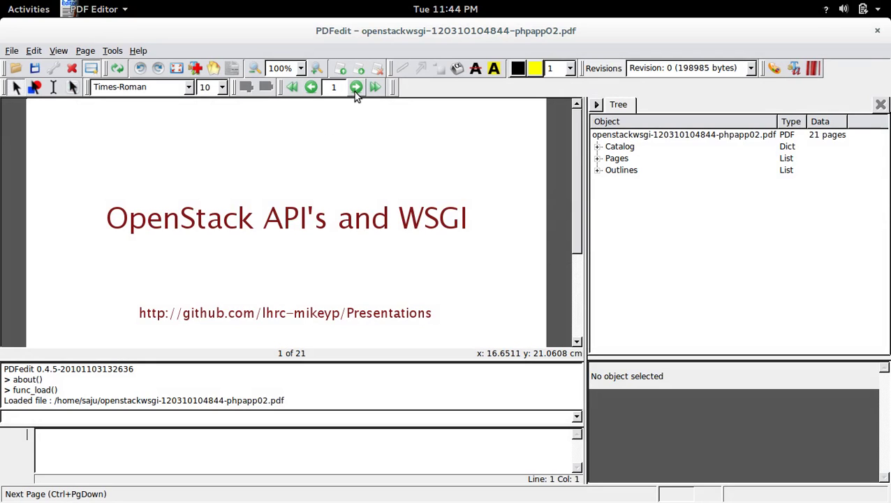
# Page through the opened document and return to page 4, titled "What is OpenStack ?"
pyautogui.click(356, 87)
pyautogui.click(355, 87)
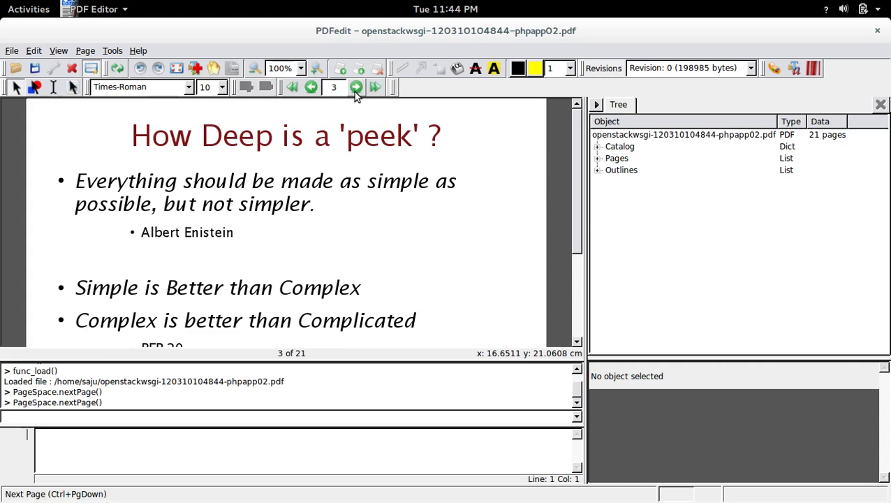
pyautogui.click(356, 87)
pyautogui.click(356, 87)
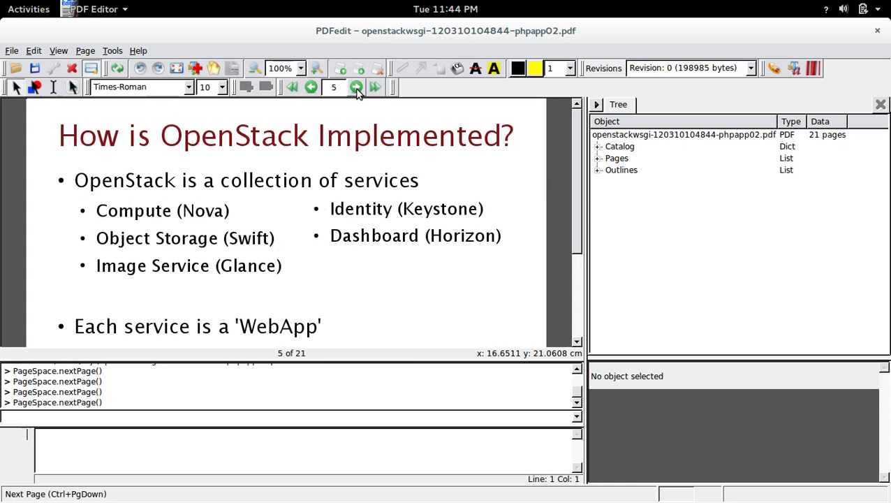
pyautogui.click(312, 88)
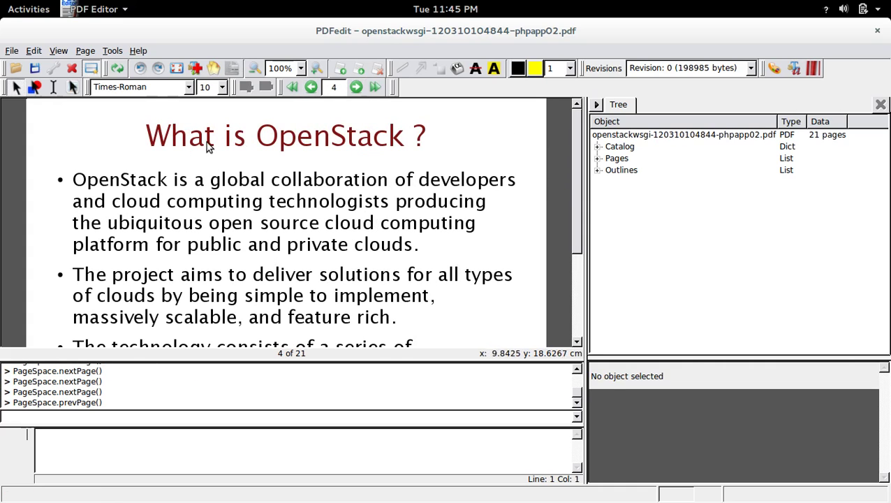
# Change the page 4 heading text to "OpenStack ?" by removing the words "What is"
pyautogui.click(295, 143)
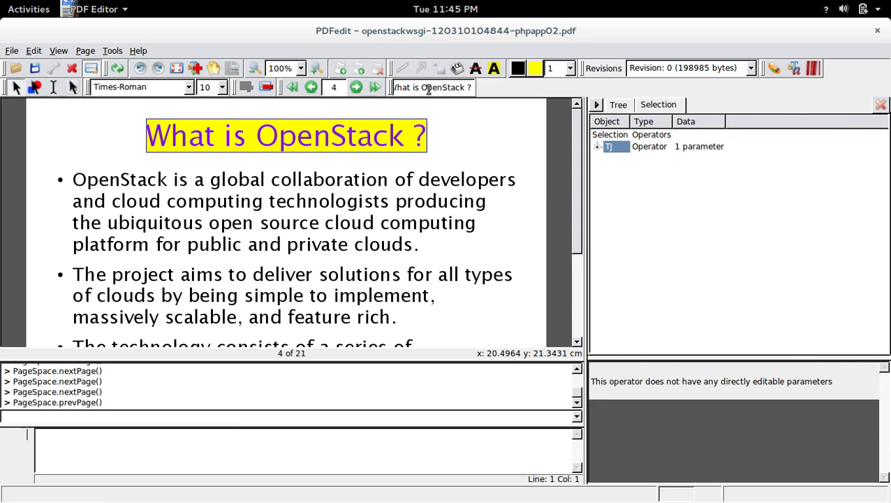
pyautogui.moveTo(428, 89)
pyautogui.mouseDown()
pyautogui.moveTo(408, 91)
pyautogui.moveTo(419, 93)
pyautogui.mouseUp()
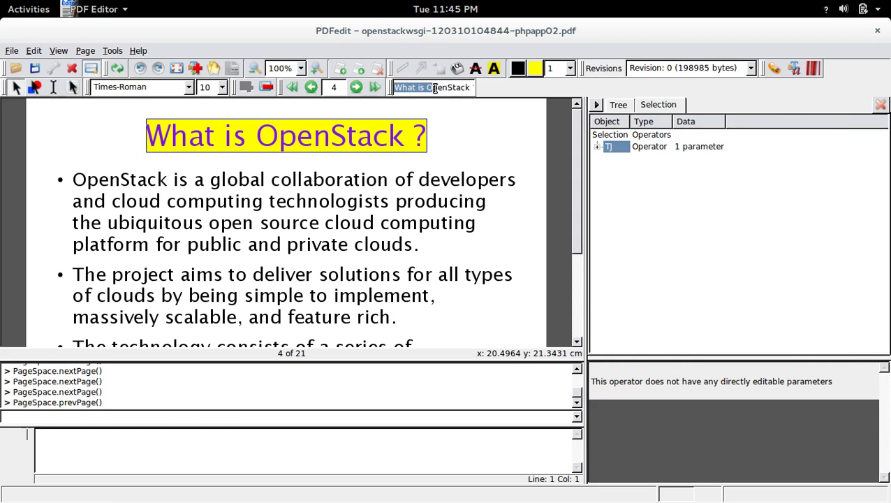
pyautogui.click(435, 88)
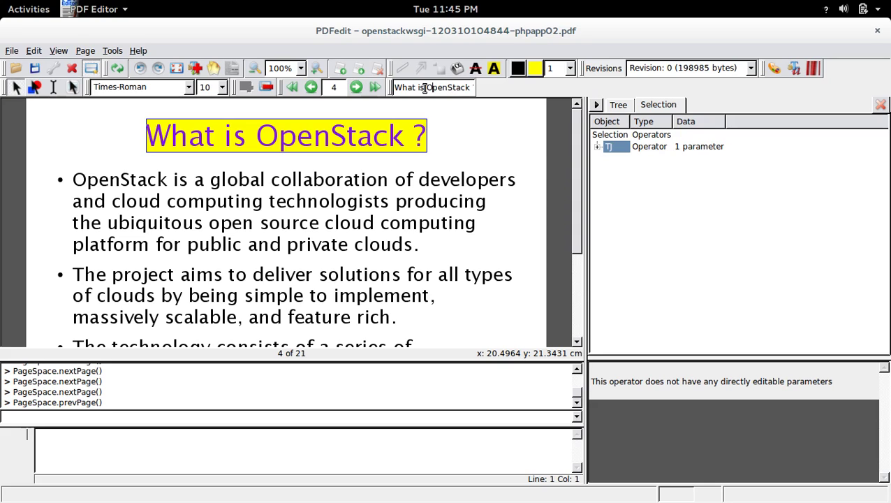
pyautogui.press('BackSpace')
pyautogui.press('BackSpace')
pyautogui.press('BackSpace')
pyautogui.press('BackSpace')
pyautogui.press('BackSpace')
pyautogui.press('BackSpace')
pyautogui.press('BackSpace')
pyautogui.press('BackSpace')
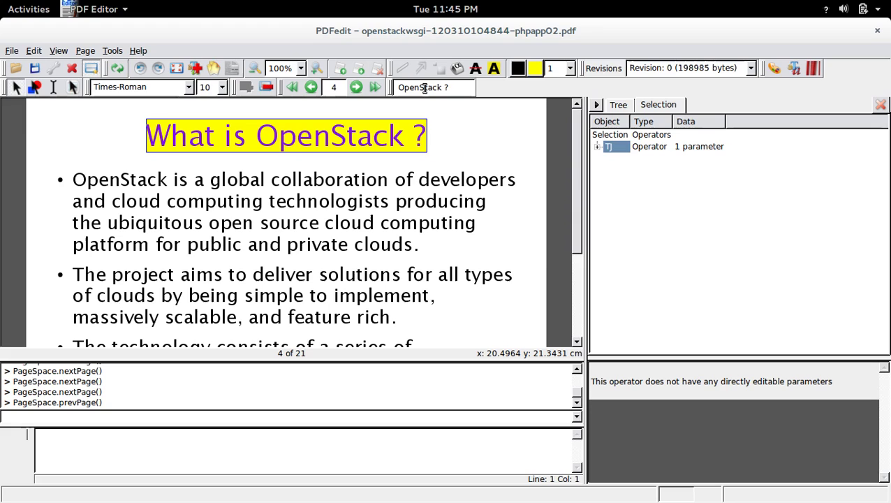
pyautogui.press('Delete')
pyautogui.press('Return')
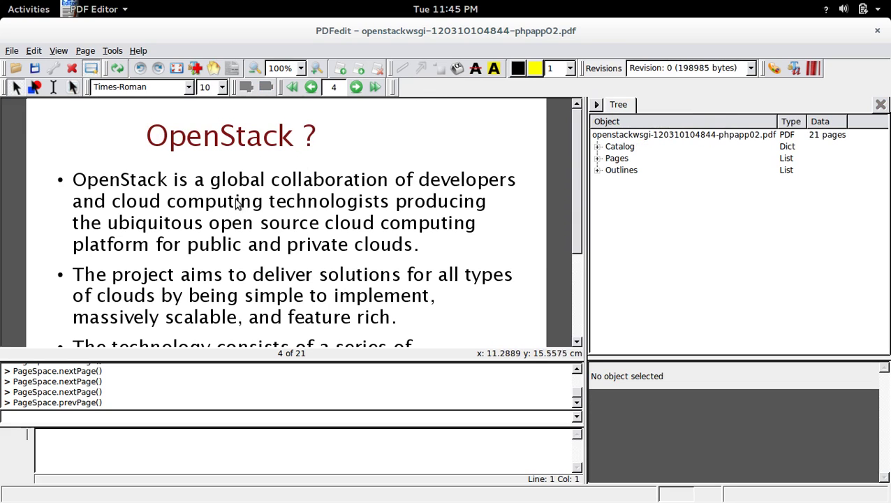
pyautogui.click(213, 249)
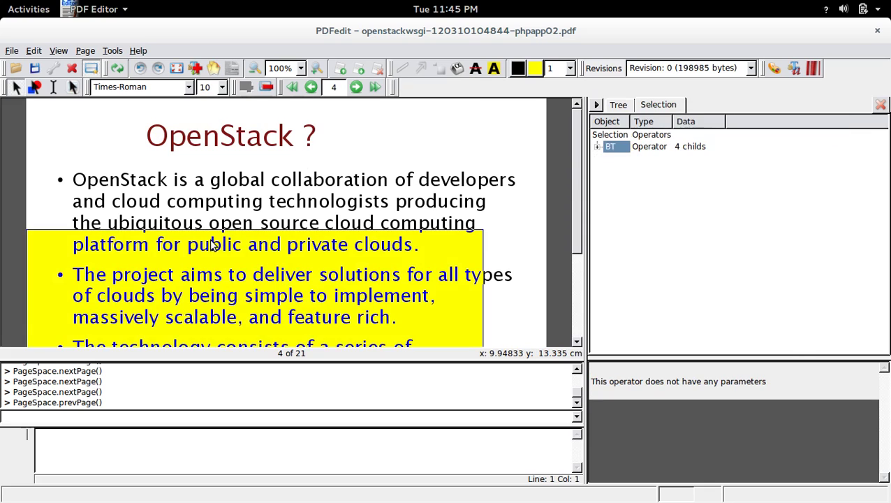
pyautogui.click(219, 247)
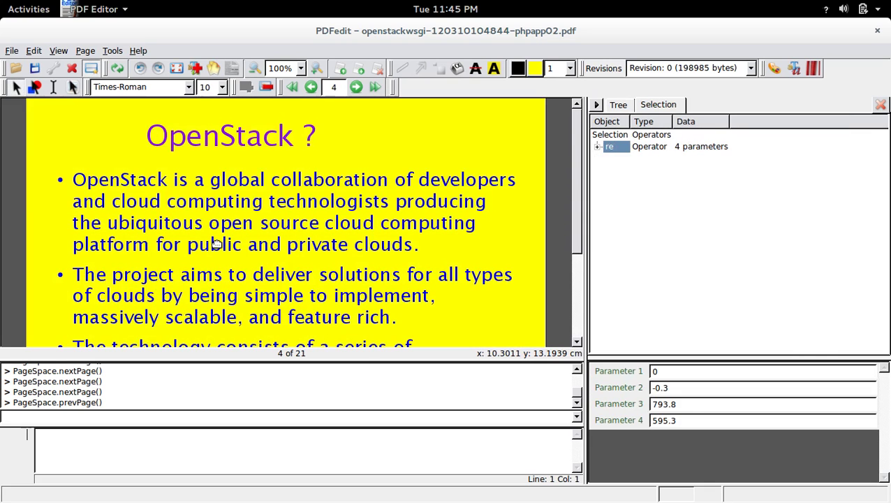
pyautogui.click(343, 236)
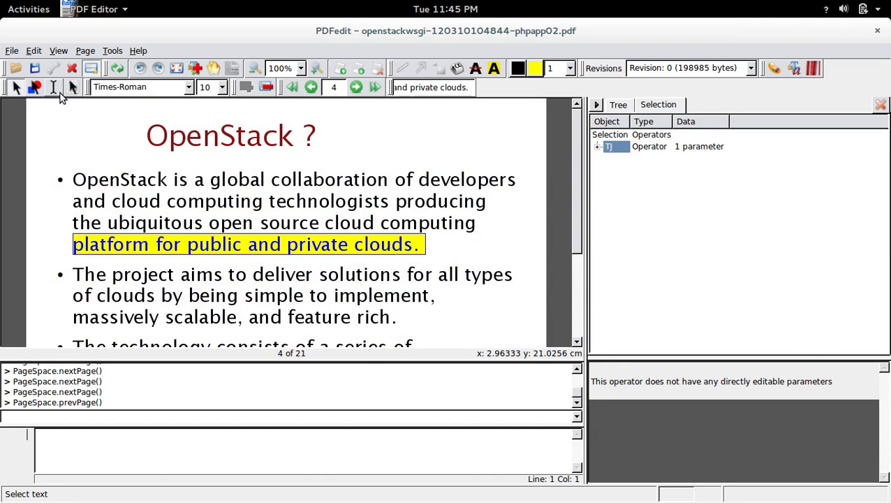
pyautogui.click(224, 224)
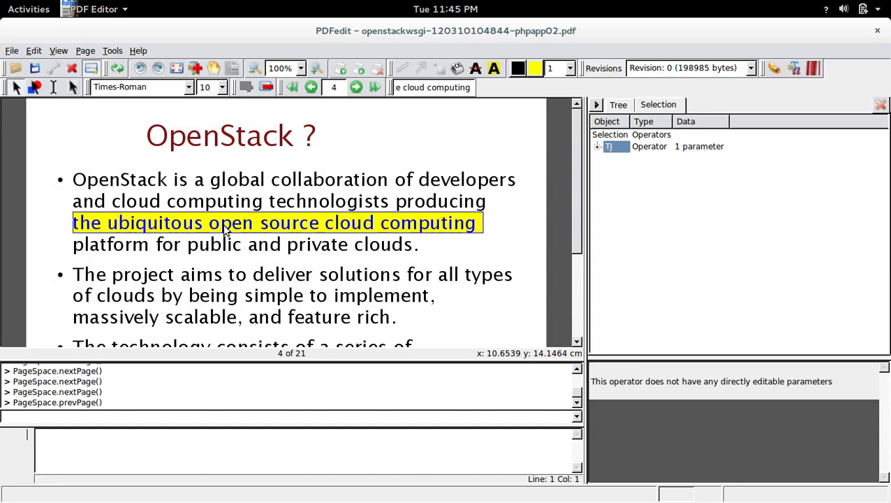
# In text selection mode, remove the word "computing" from the line "the ubiquitous open source cloud computing" in the first bullet
pyautogui.click(53, 87)
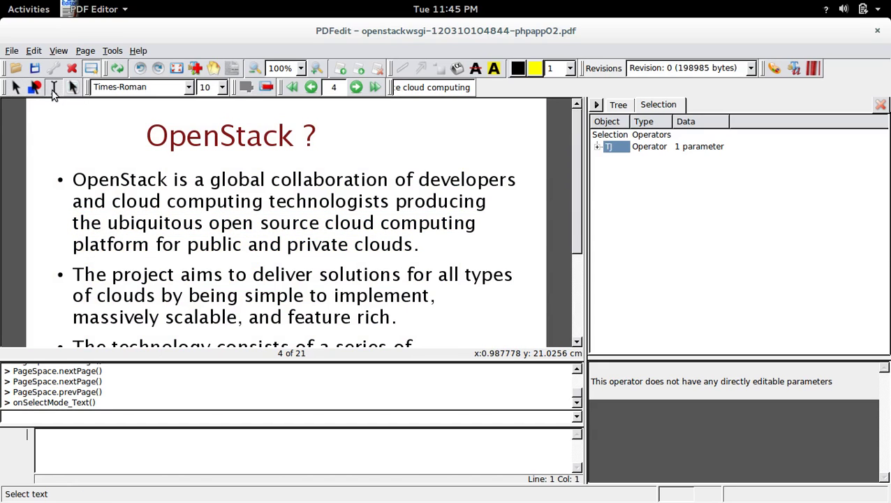
pyautogui.click(204, 224)
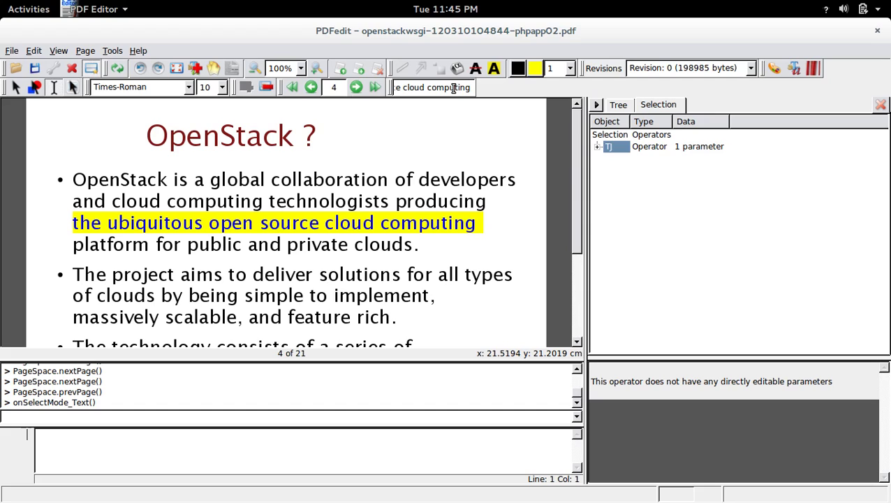
pyautogui.press('Left')
pyautogui.press('Left')
pyautogui.press('Left')
pyautogui.press('Left')
pyautogui.press('Left')
pyautogui.press('Left')
pyautogui.press('Left')
pyautogui.press('Left')
pyautogui.press('Left')
pyautogui.press('Left')
pyautogui.press('Delete')
pyautogui.press('Delete')
pyautogui.press('Delete')
pyautogui.press('Delete')
pyautogui.press('Delete')
pyautogui.press('Delete')
pyautogui.press('Delete')
pyautogui.press('Delete')
pyautogui.press('Delete')
pyautogui.press('Delete')
pyautogui.press('Return')
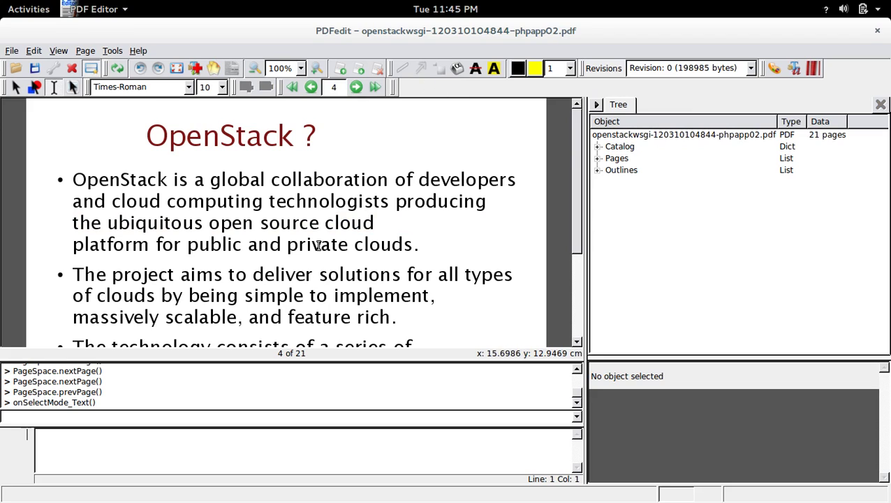
# Delete the lines "platform for public and private clouds." and "The project aims to deliver solutions for all types" from page 4
pyautogui.click(268, 243)
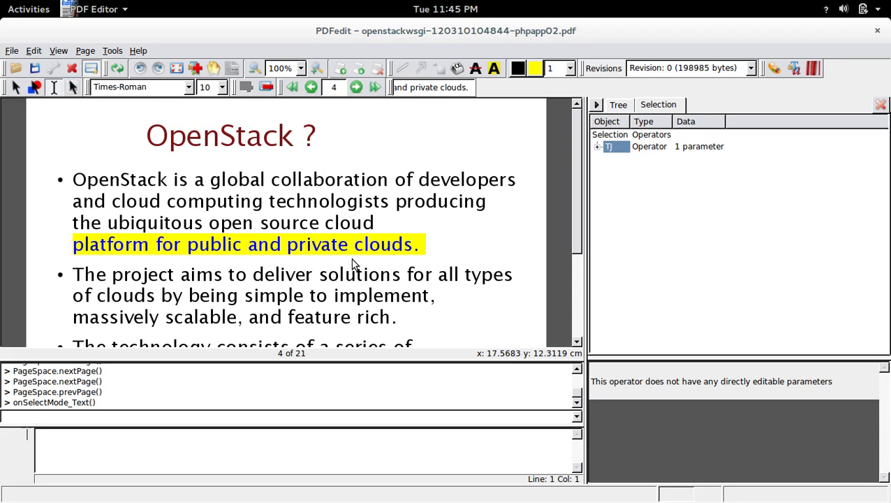
pyautogui.press('Delete')
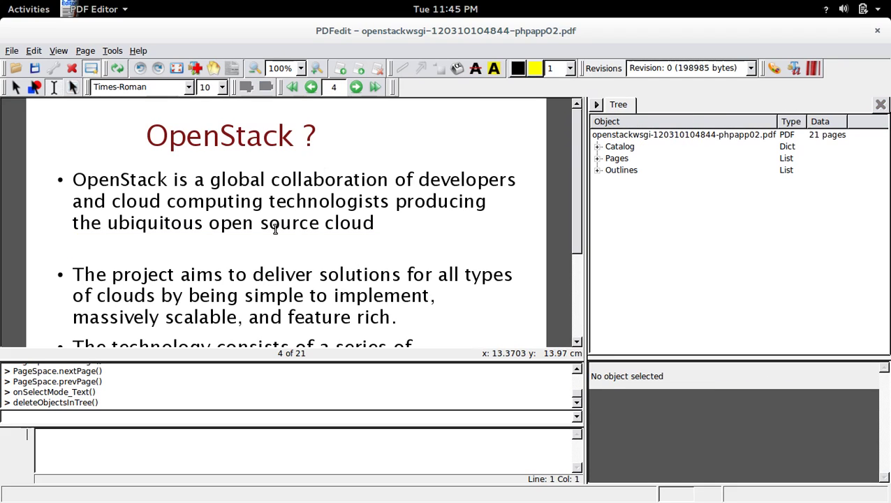
pyautogui.click(256, 274)
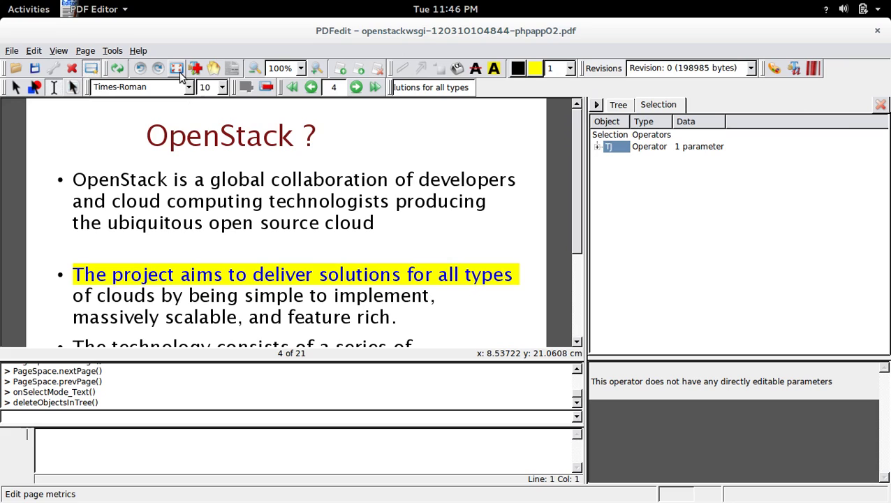
pyautogui.click(267, 88)
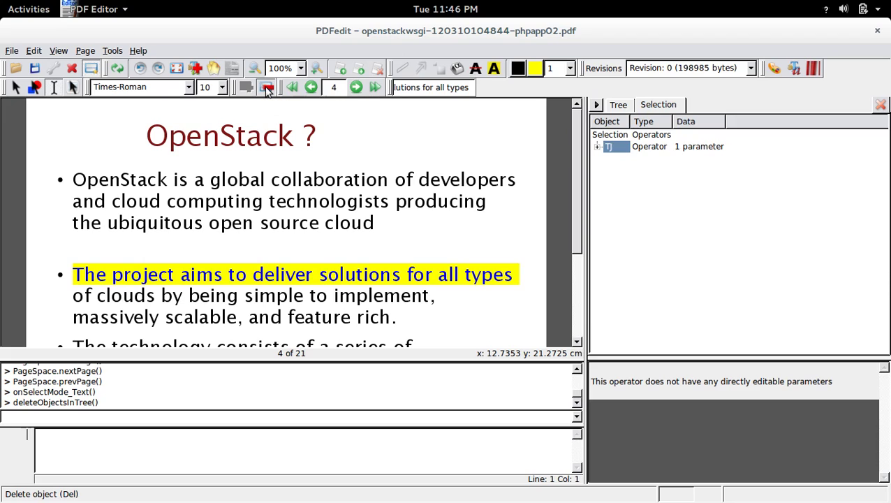
pyautogui.click(325, 199)
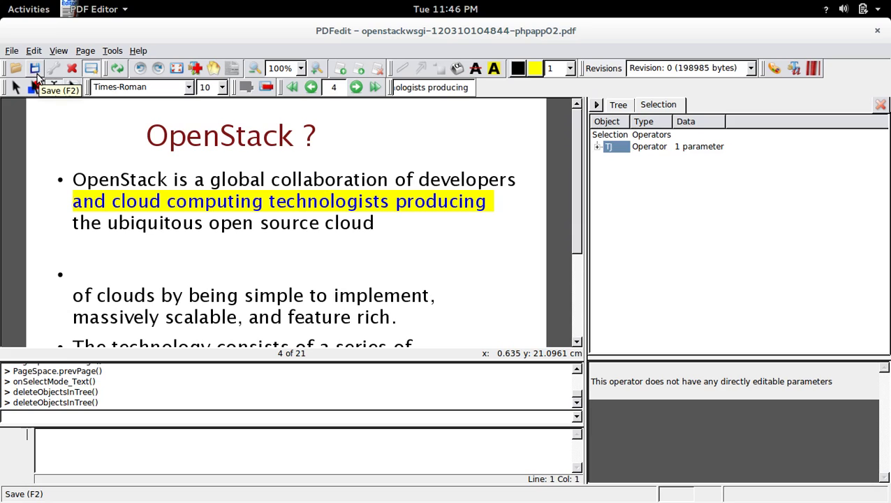
pyautogui.click(14, 52)
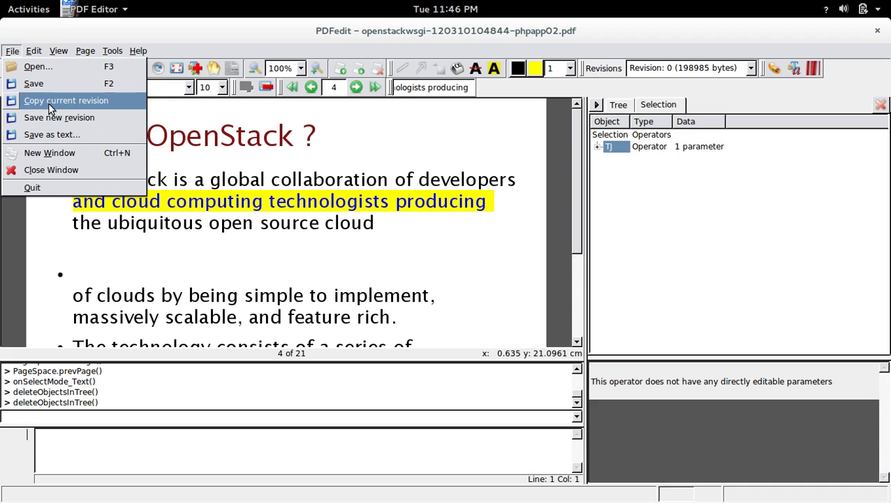
pyautogui.click(345, 222)
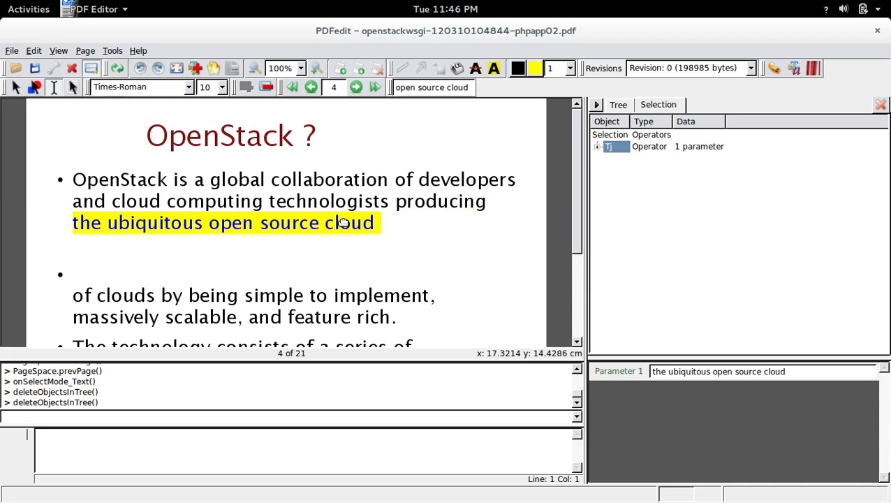
pyautogui.rightClick(294, 244)
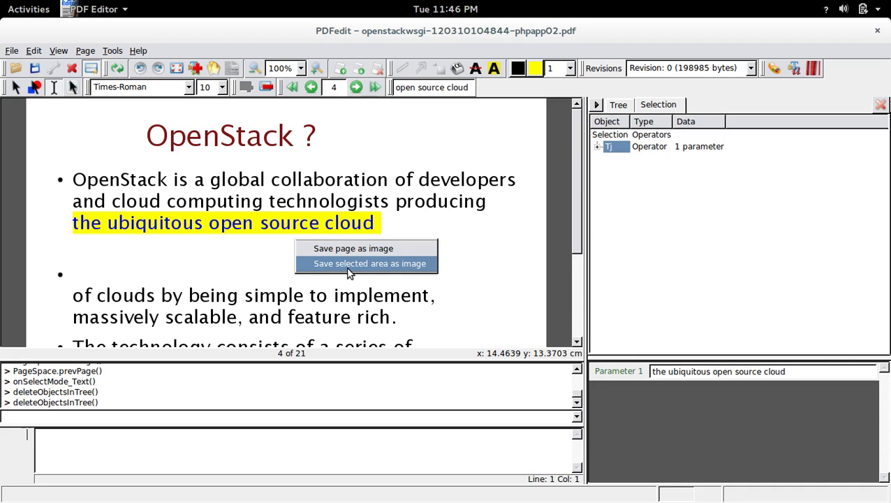
pyautogui.click(492, 253)
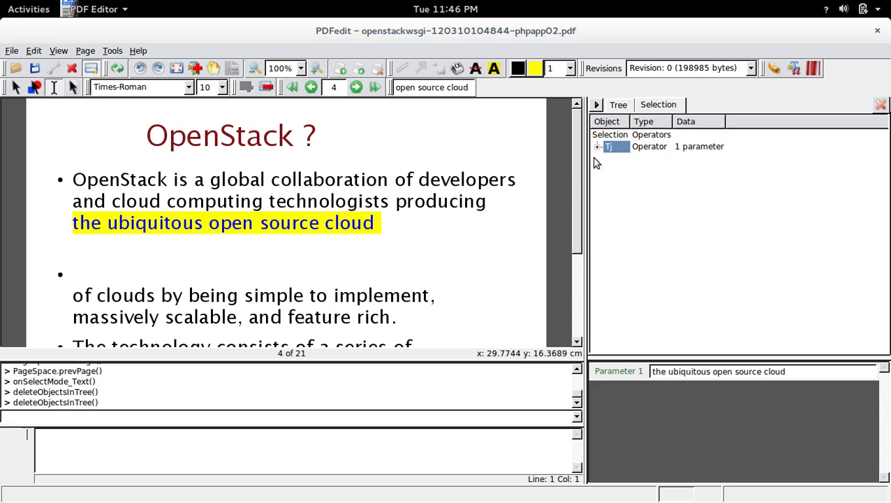
# Page forward through the document from page 4 to page 10
pyautogui.click(356, 86)
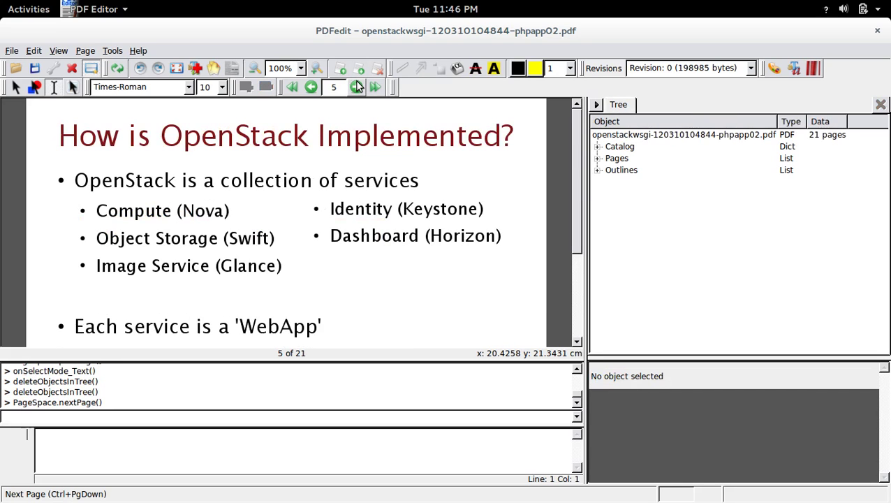
pyautogui.click(356, 86)
pyautogui.click(356, 86)
pyautogui.click(356, 87)
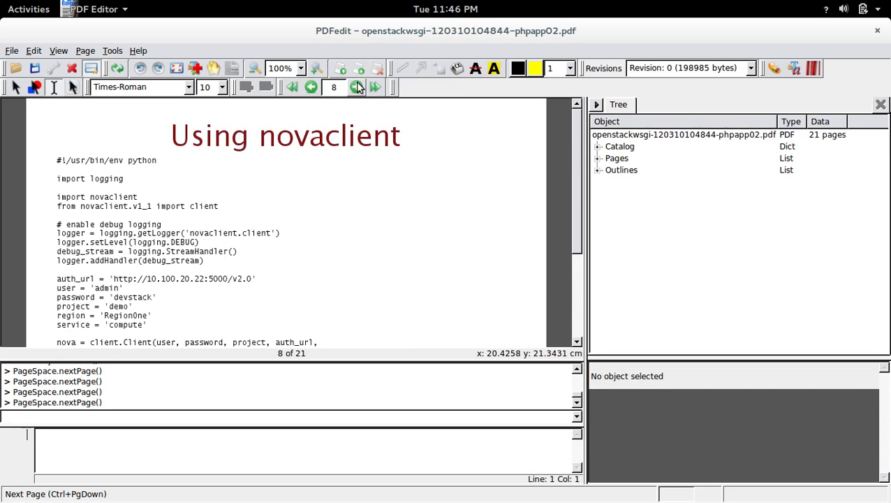
pyautogui.click(356, 86)
pyautogui.click(357, 87)
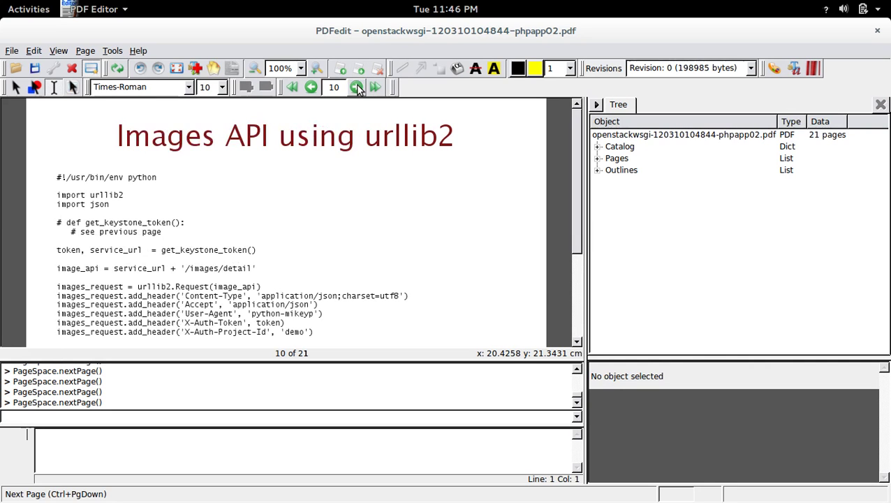